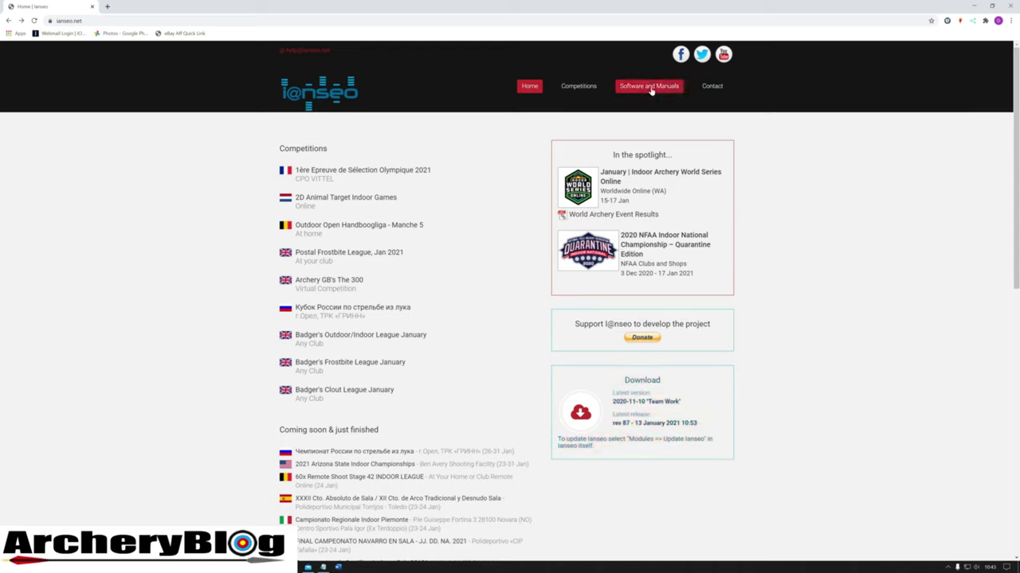
Step: Open the latest-release Releases.php page and scroll through the Windows installers and guides
click(638, 403)
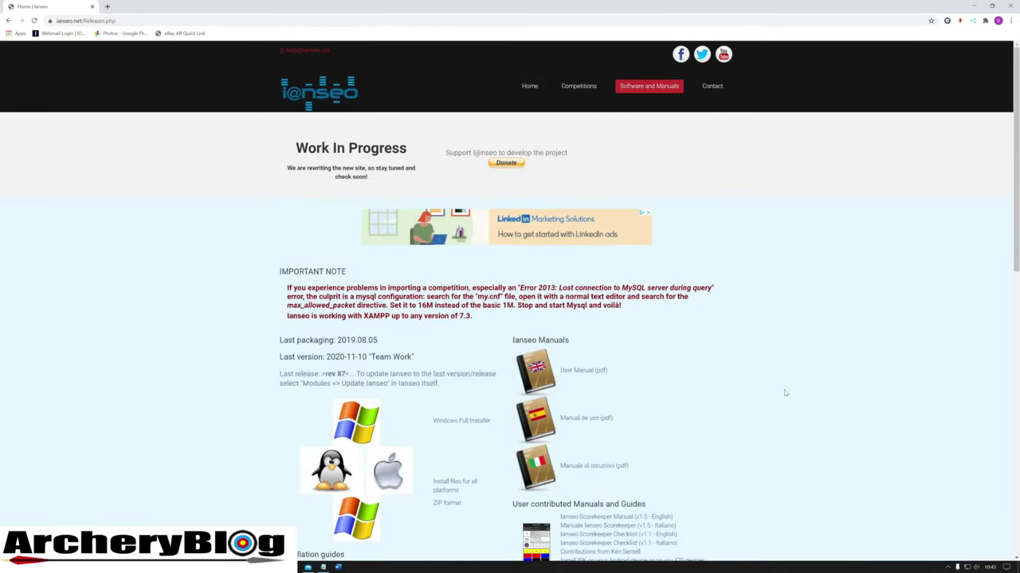
scroll(784, 393, down, 1)
scroll(786, 394, down, 2)
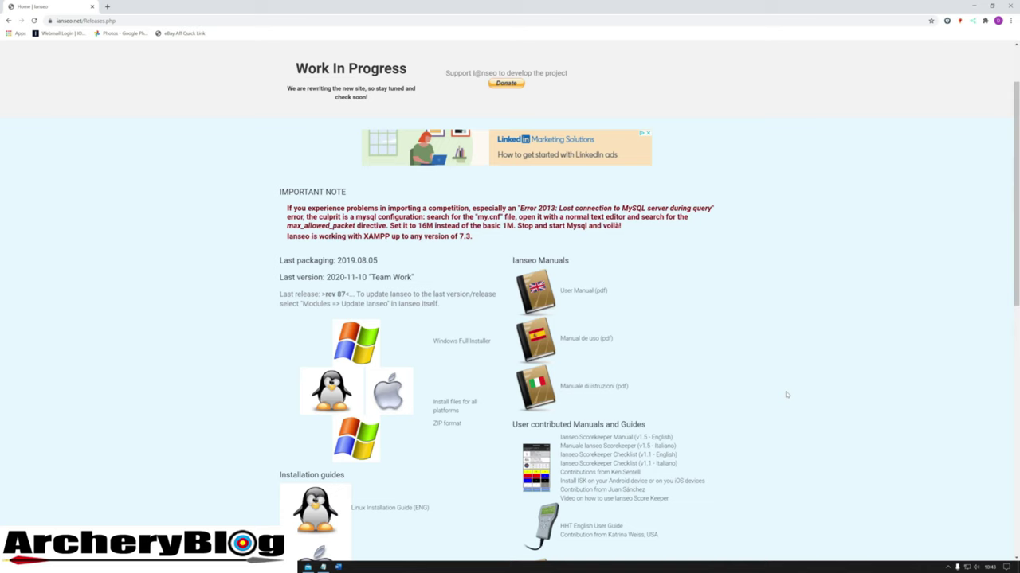
scroll(787, 394, down, 1)
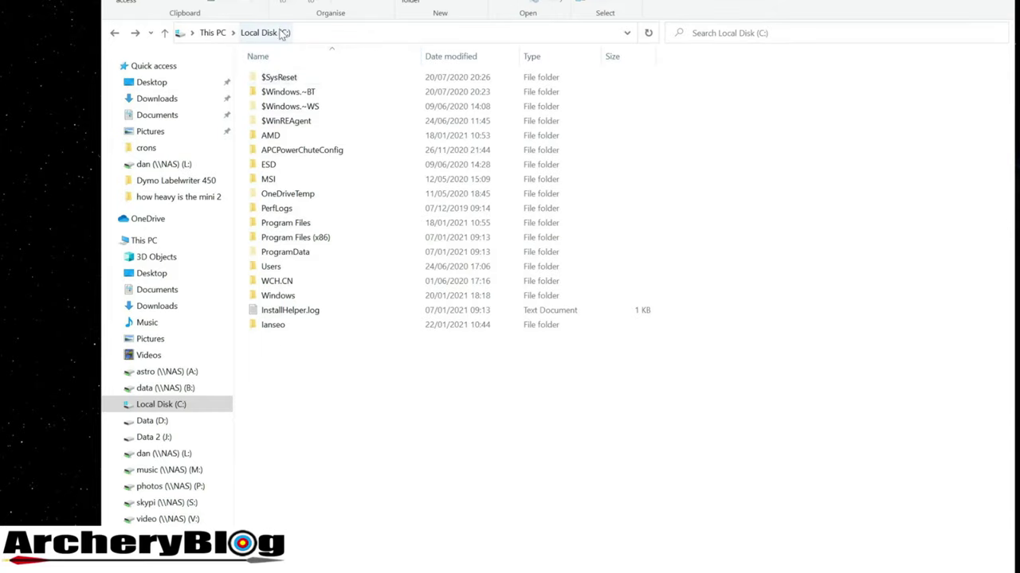
Step: Open the Ianseo folder on C: and launch ianseo_20190805.exe
double_click(270, 327)
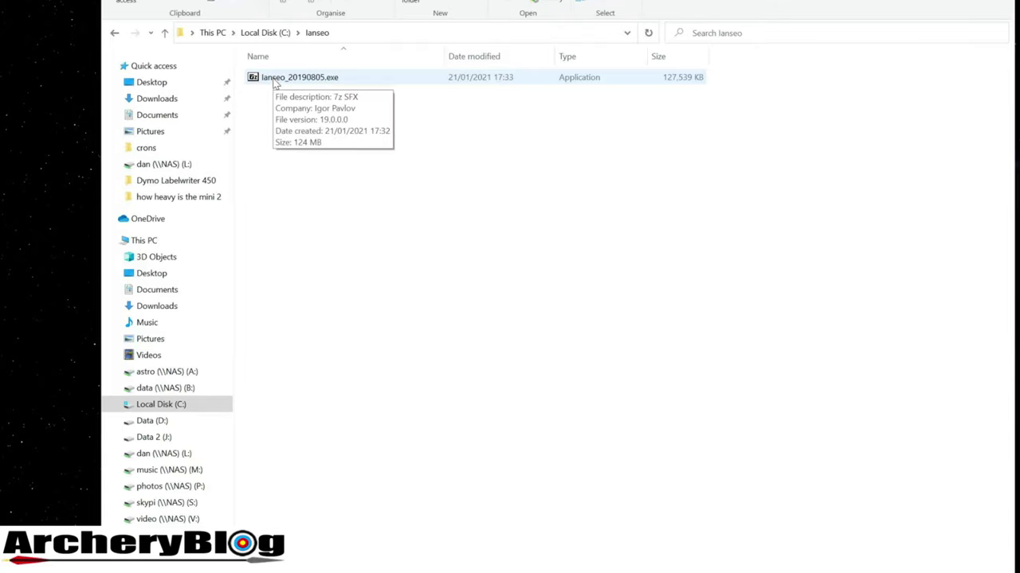
double_click(275, 78)
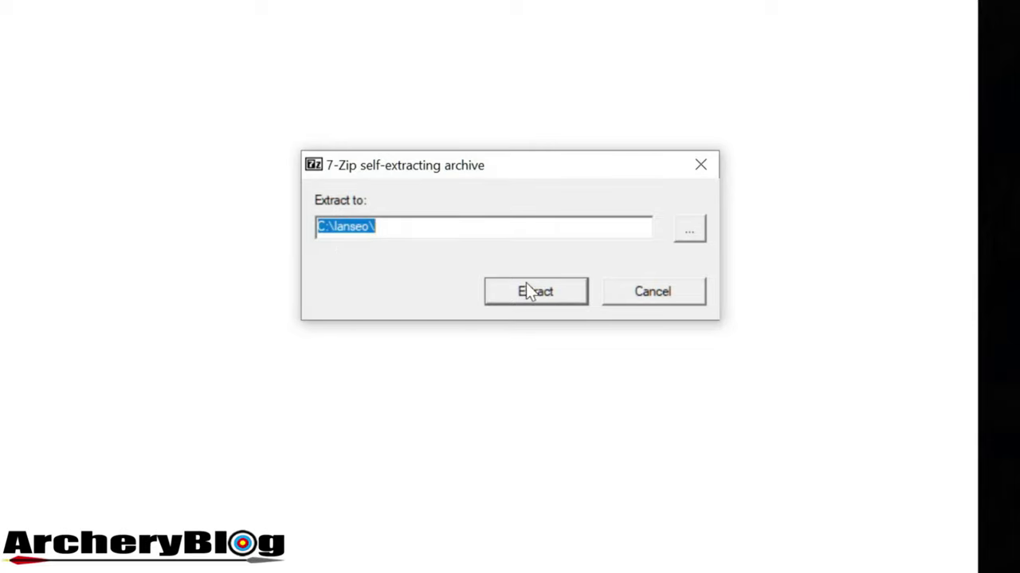
Step: Extract the ianseo archive into C:\Ianseo\
click(548, 300)
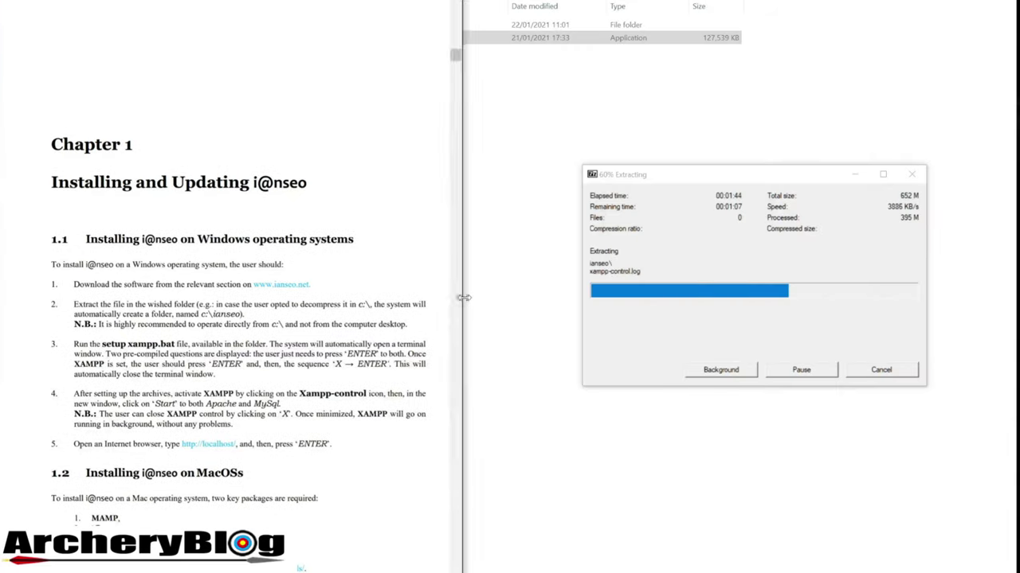
Step: Widen the manual window and read down to section 1.4 Updating i@nseo
drag(478, 306, 524, 309)
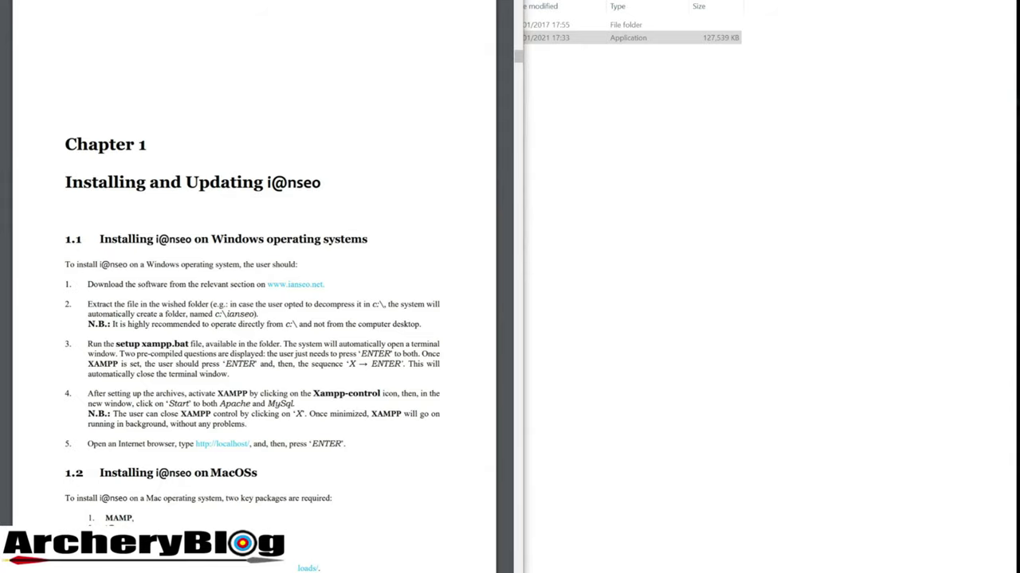
scroll(253, 286, down, 10)
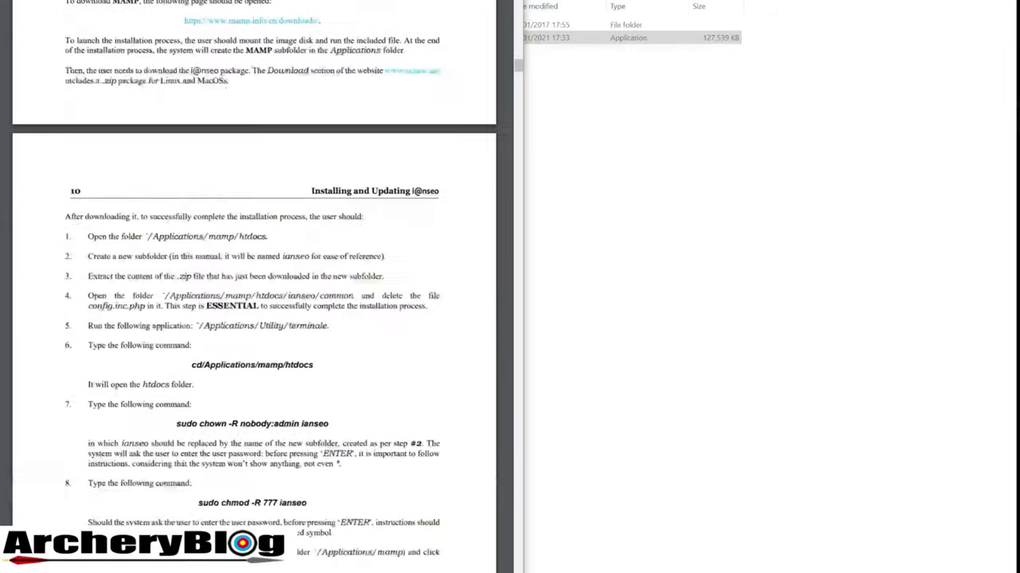
scroll(333, 481, down, 10)
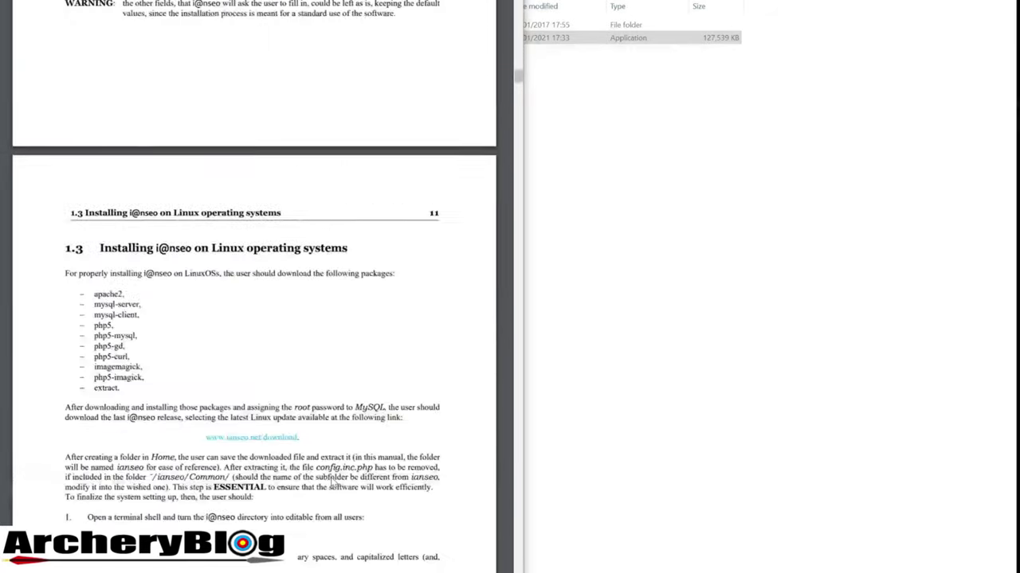
scroll(333, 482, down, 1)
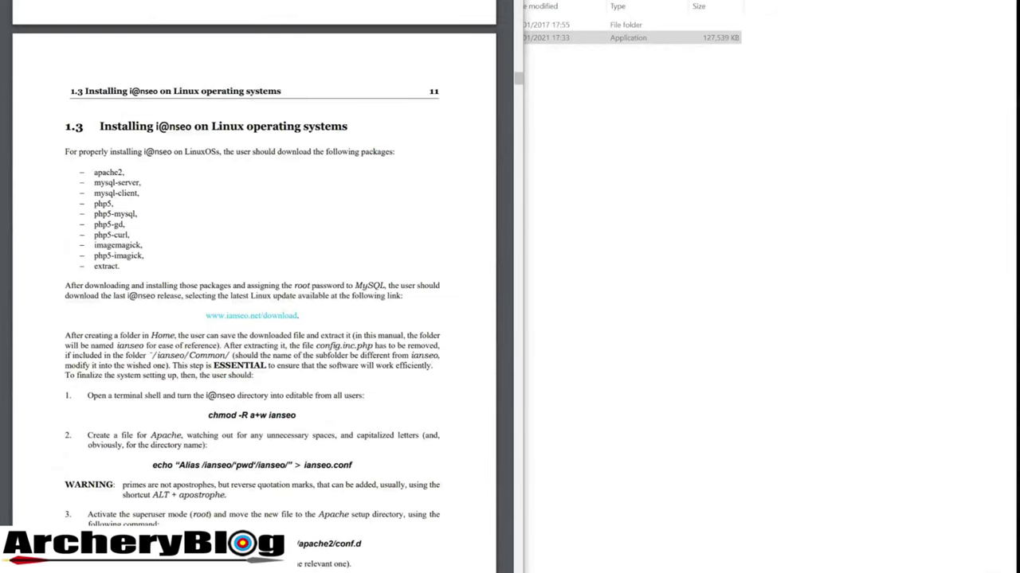
scroll(236, 319, down, 10)
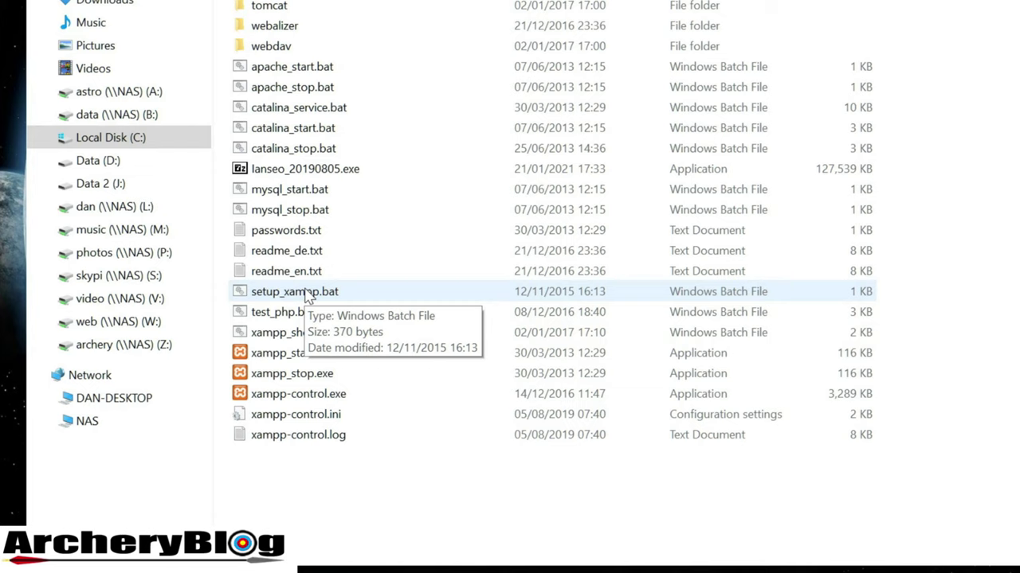
Step: Run setup_xampp.bat, move its console aside, and close it once it reports nothing to do
double_click(309, 295)
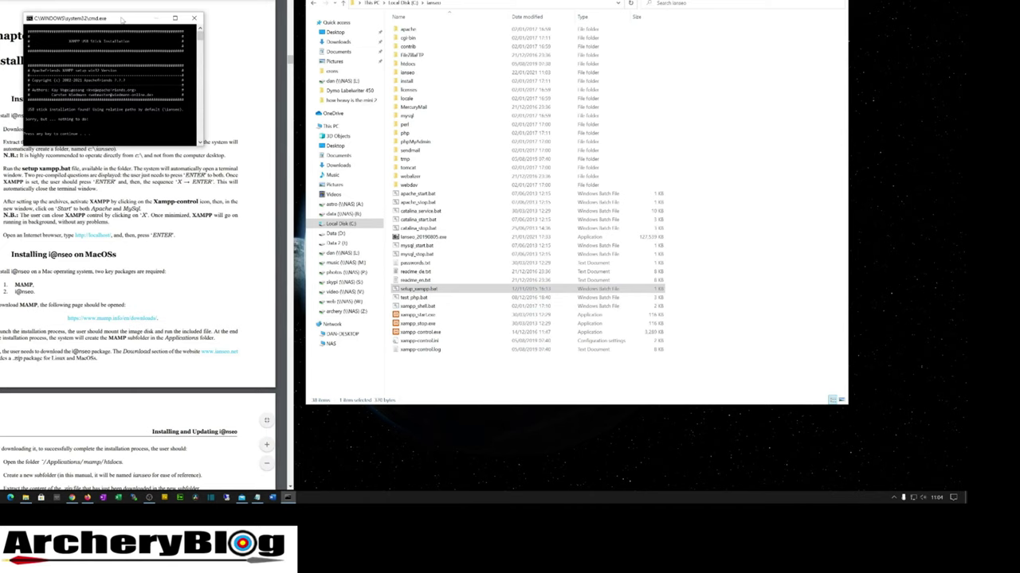
drag(122, 20, 727, 34)
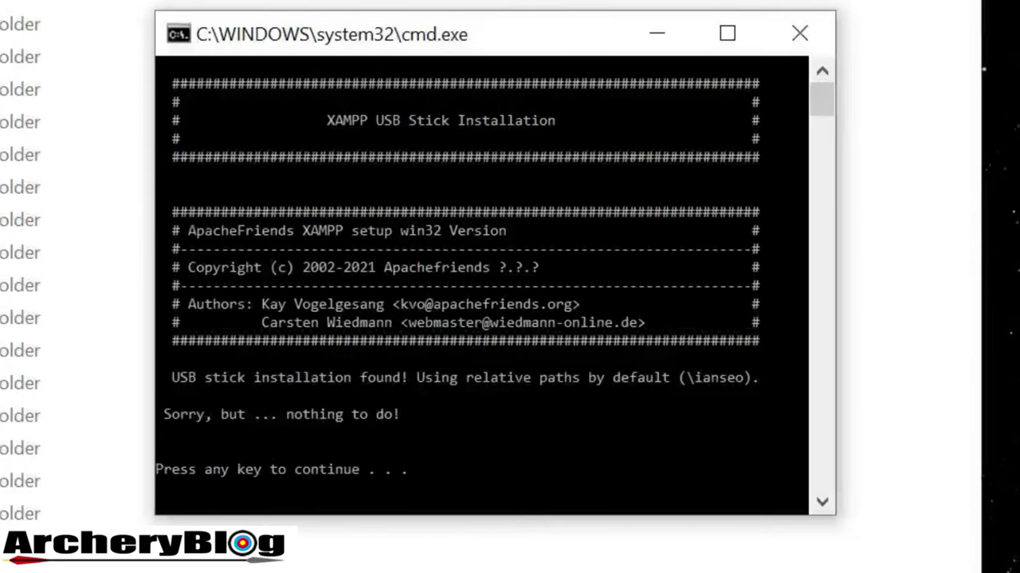
key(Return)
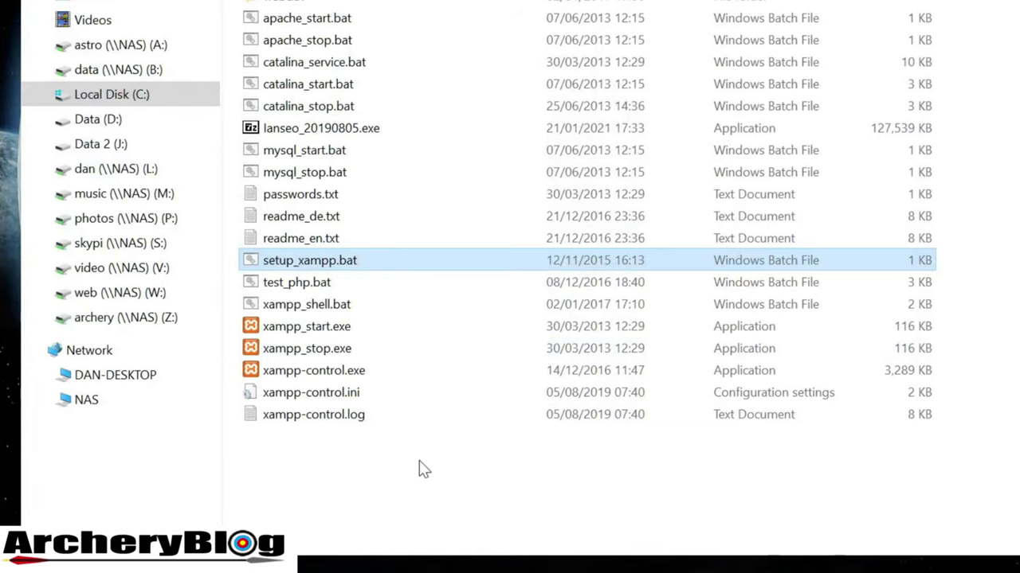
Step: Launch xampp-control.exe, start Apache and MySQL, and allow both through the firewall
click(334, 375)
double_click(336, 378)
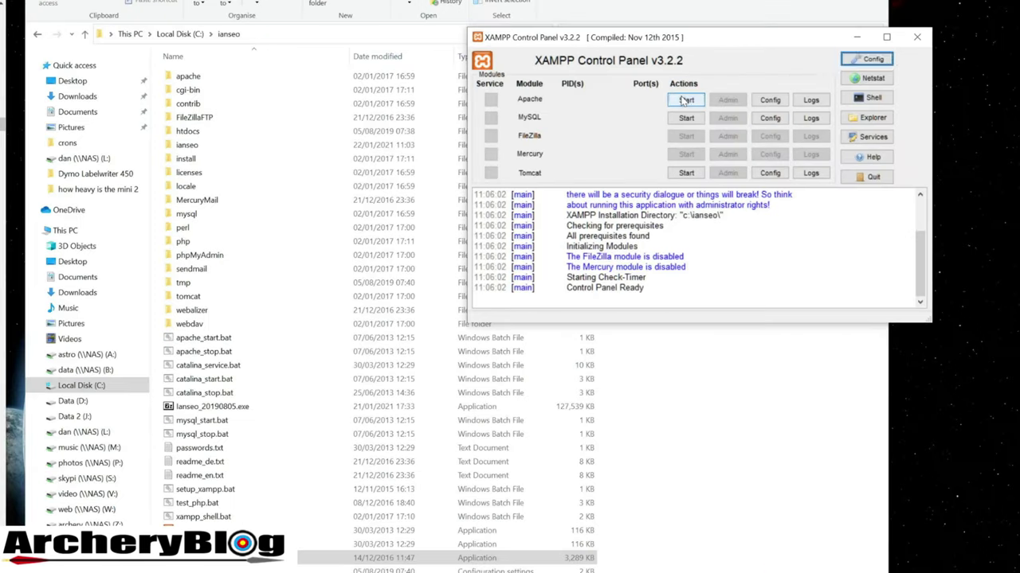
click(641, 148)
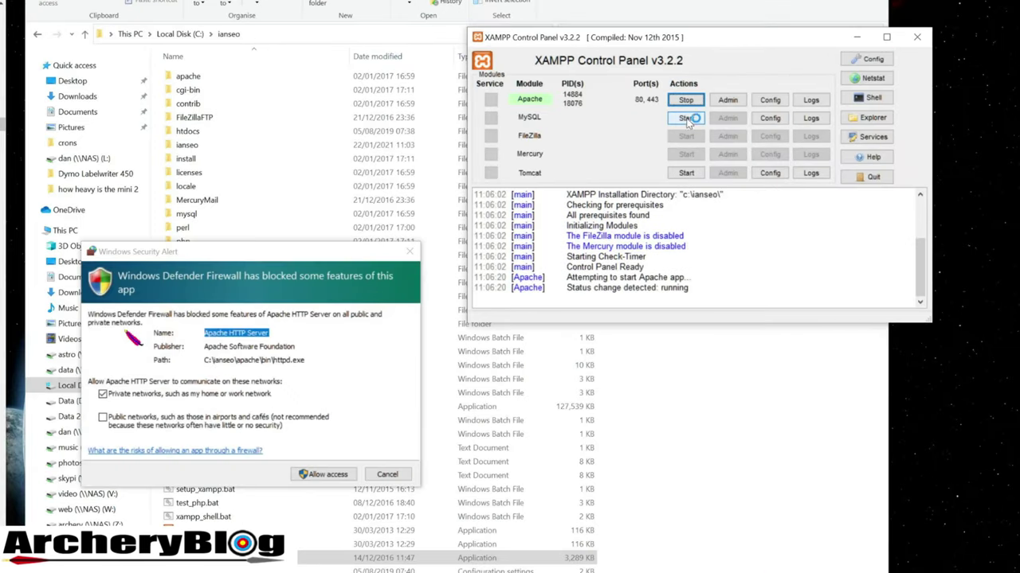
click(331, 479)
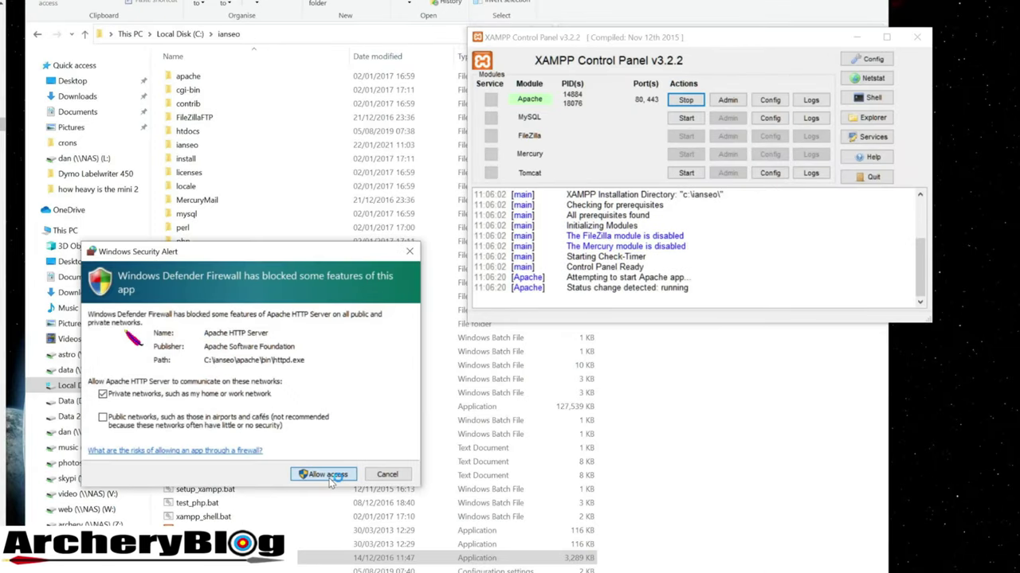
click(686, 118)
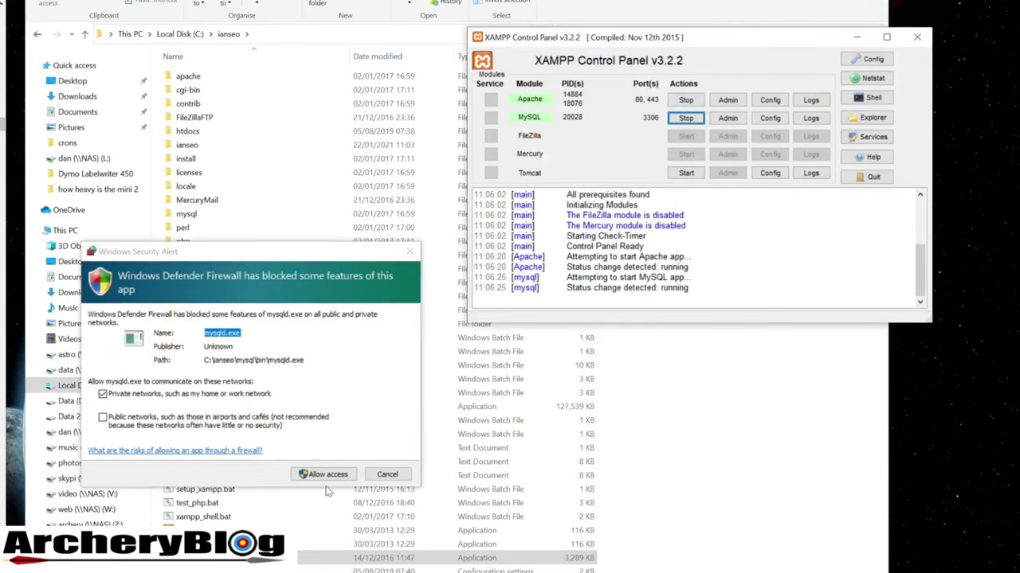
click(323, 475)
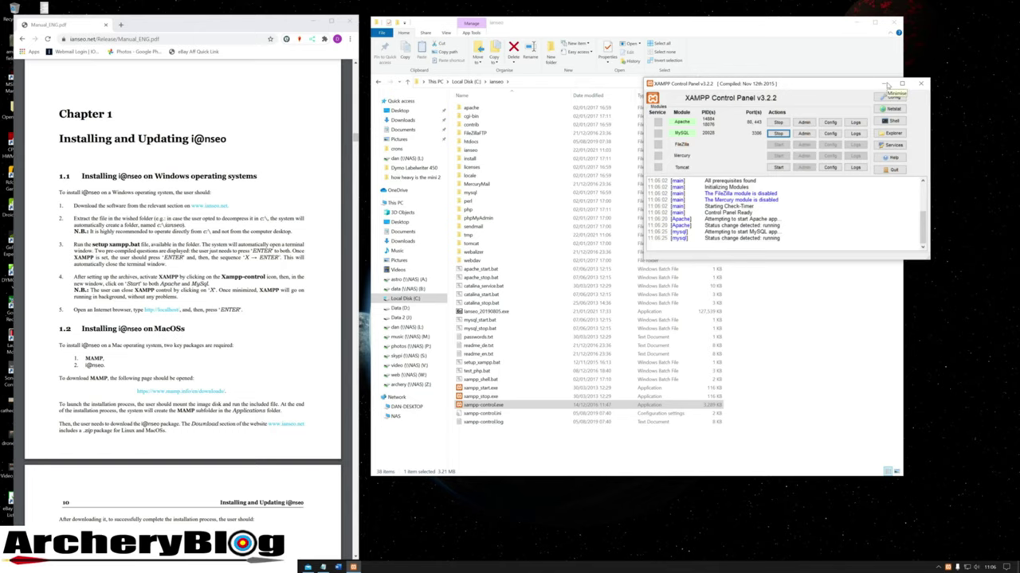
click(887, 83)
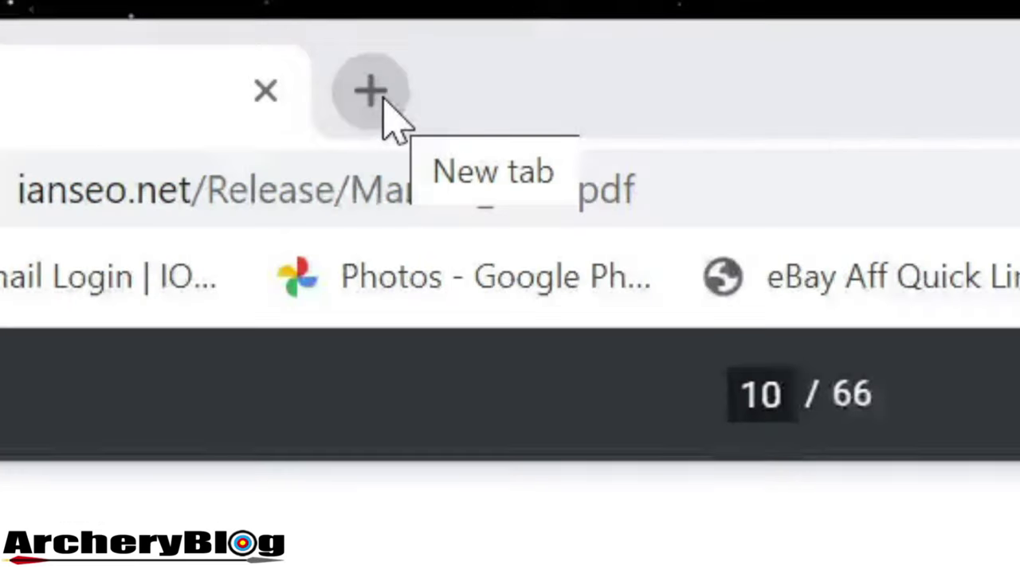
click(372, 92)
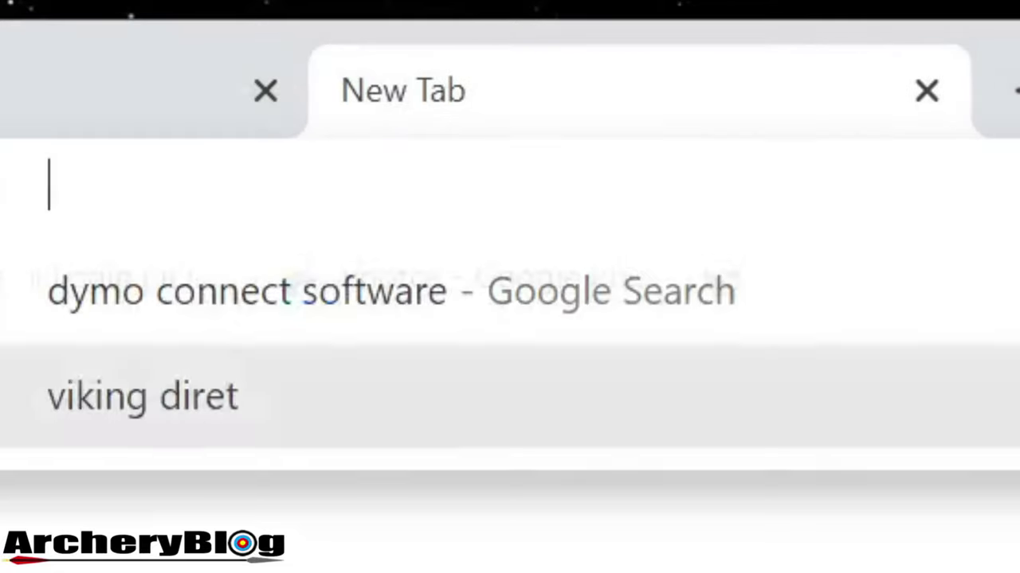
text(http)
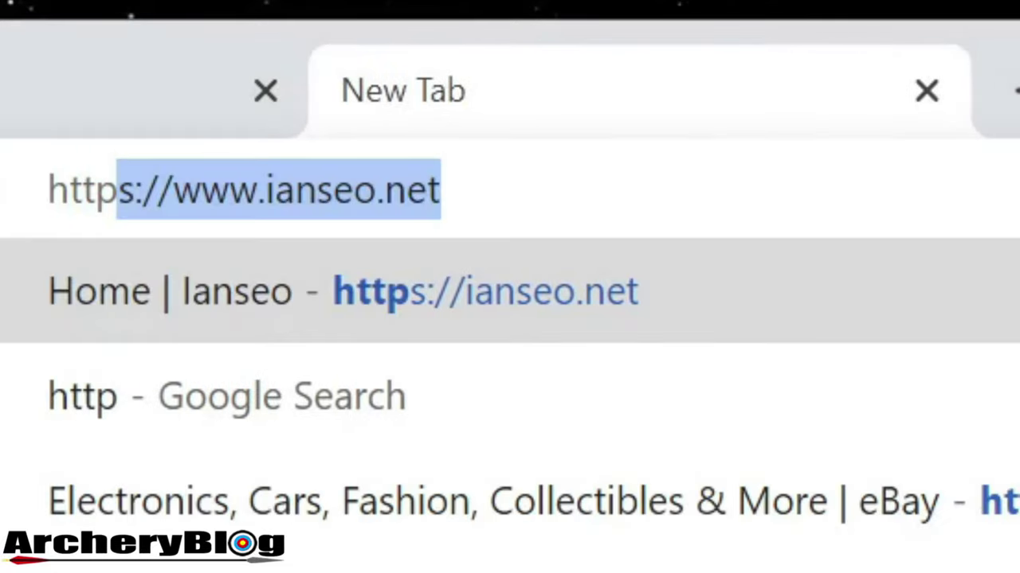
text(://localhost)
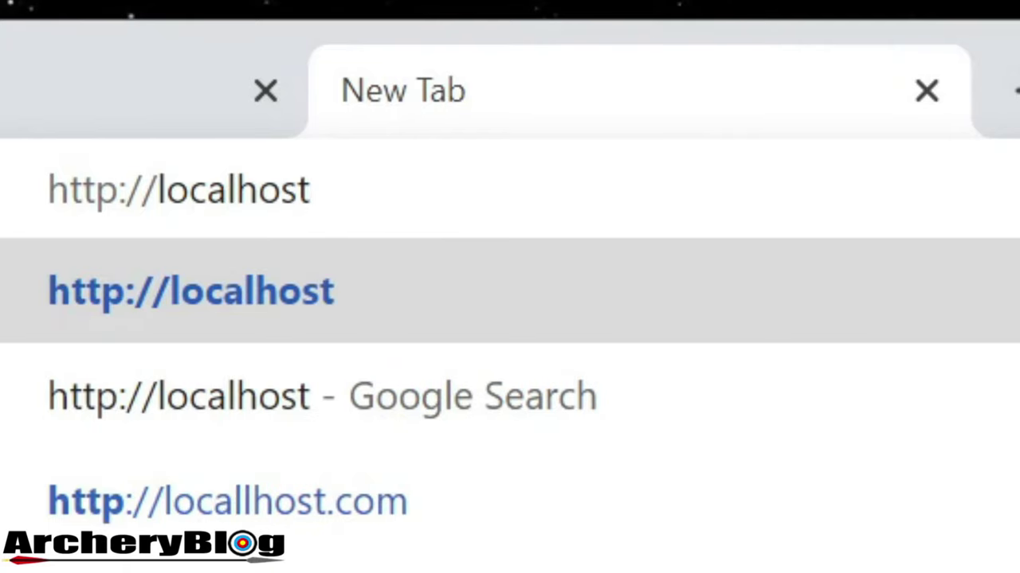
key(Return)
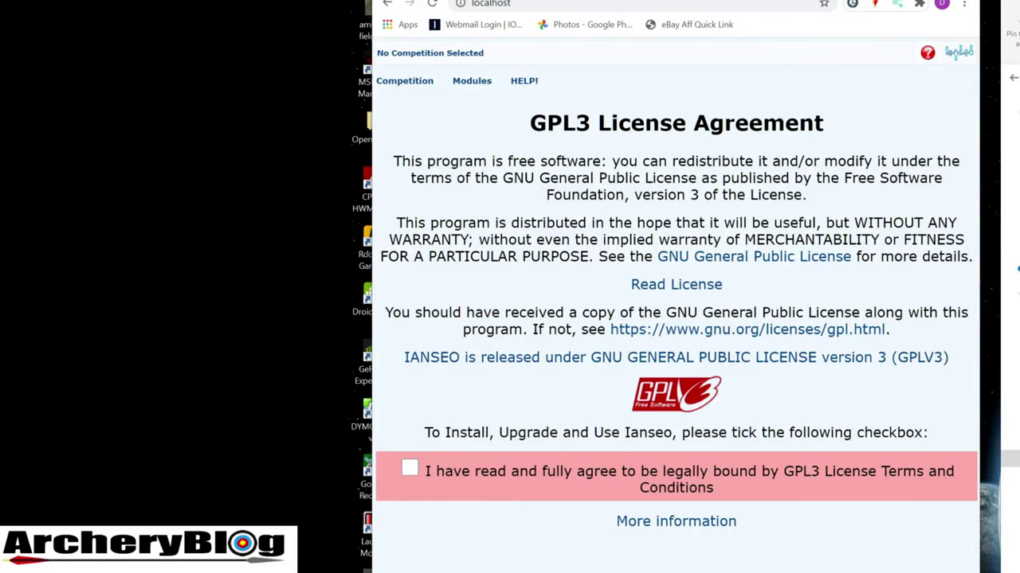
Step: Tick the 'I have read and fully agree' box and accept the GPL3 licence
click(422, 78)
click(406, 480)
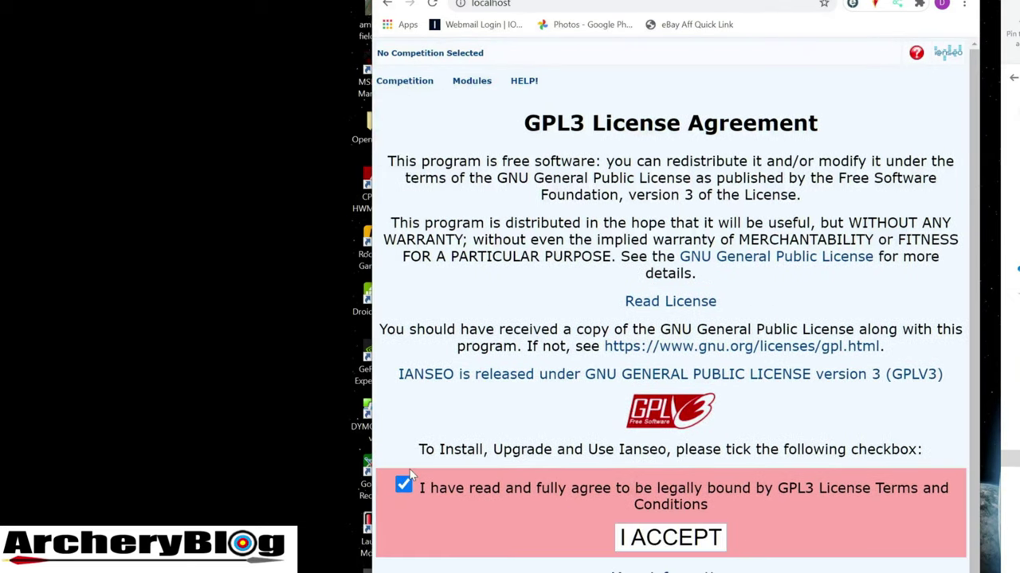
click(683, 546)
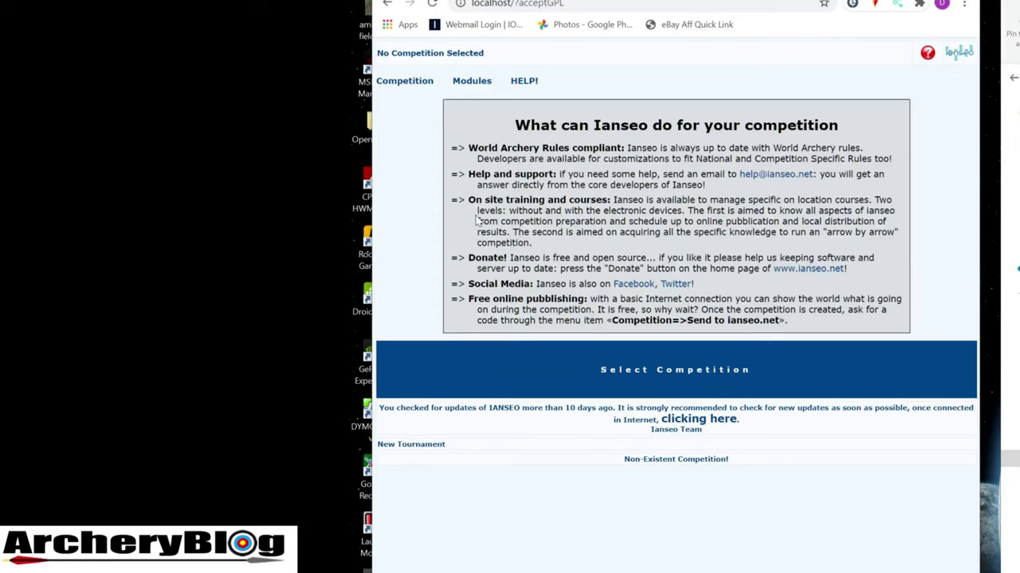
Step: Bring up the update reminder link below Select Competition
mouse_move(405, 80)
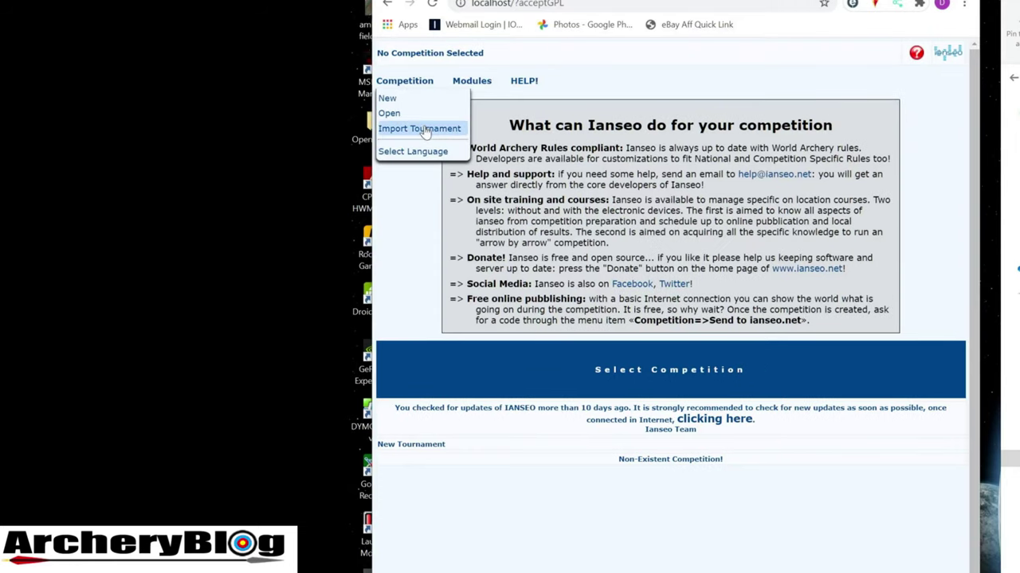
mouse_move(460, 86)
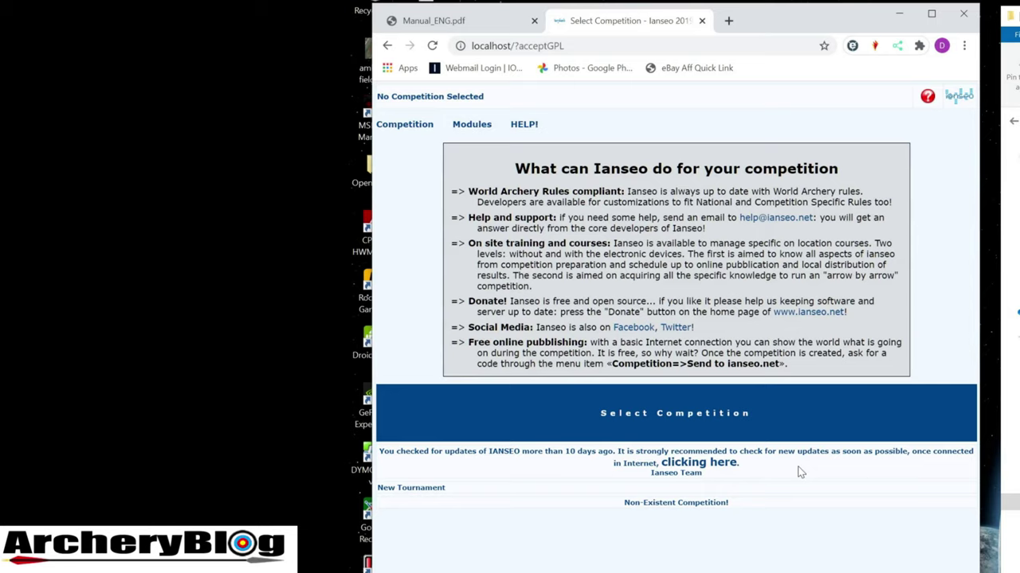
Step: Start and confirm the automatic update so UpdateIanseo.php installs files from ianseo.net
click(711, 464)
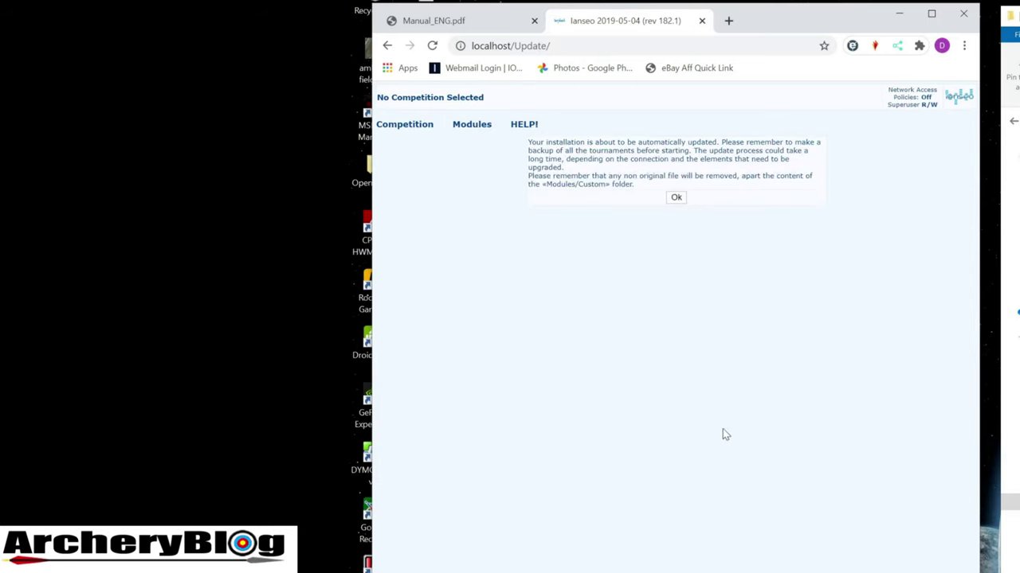
click(676, 199)
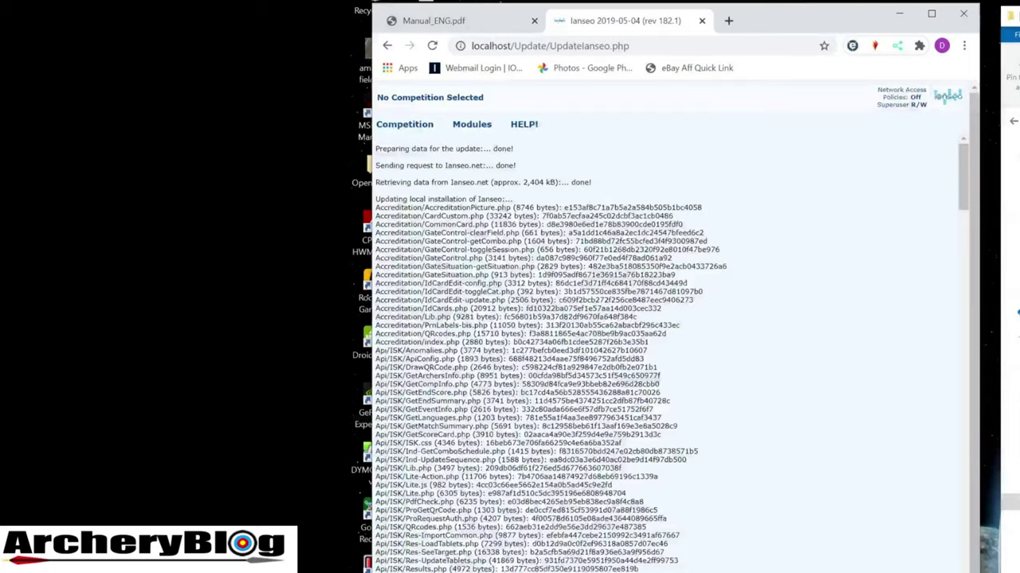
scroll(792, 467, down, 15)
scroll(807, 487, down, 20)
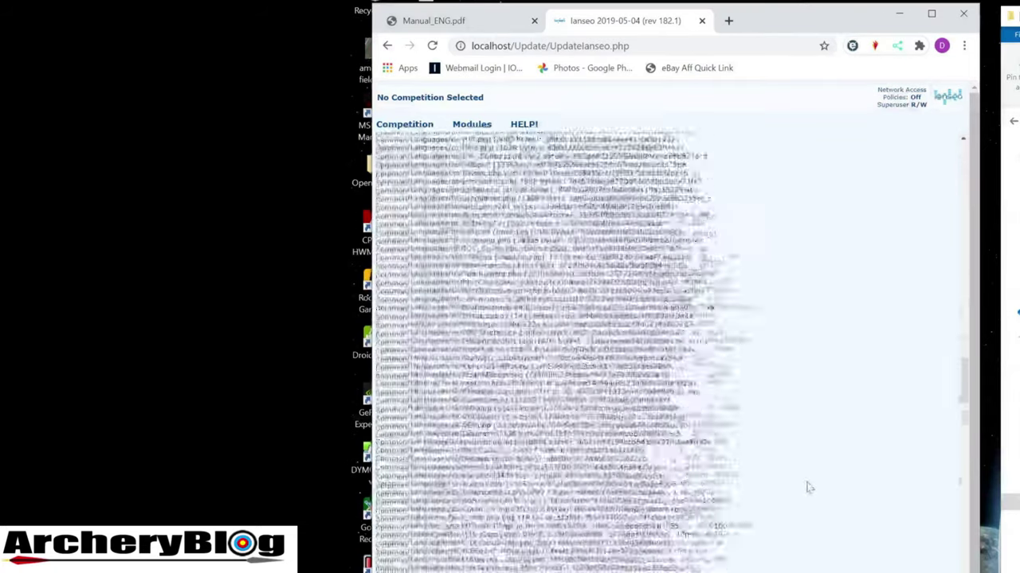
scroll(807, 487, down, 10)
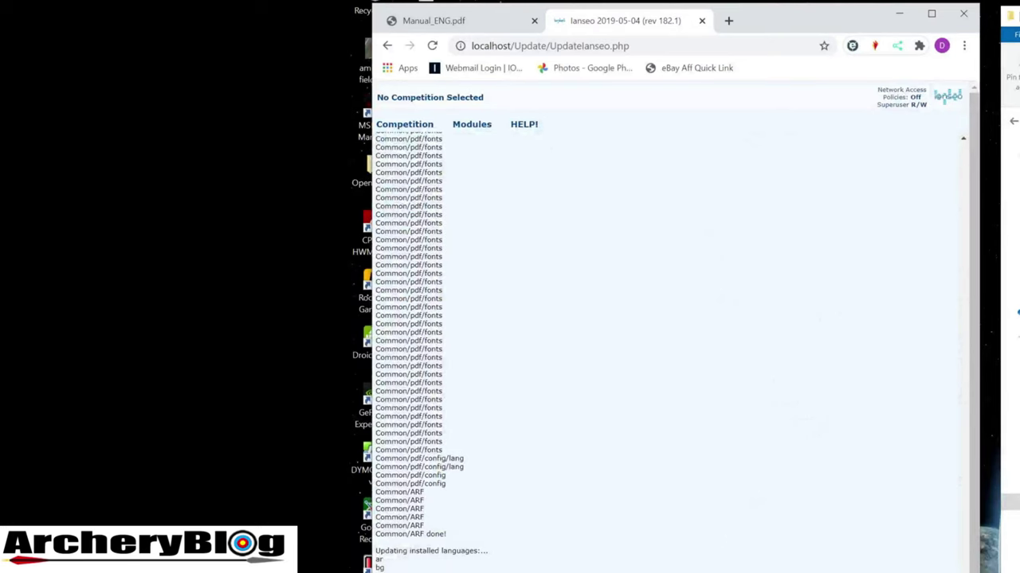
key(Home)
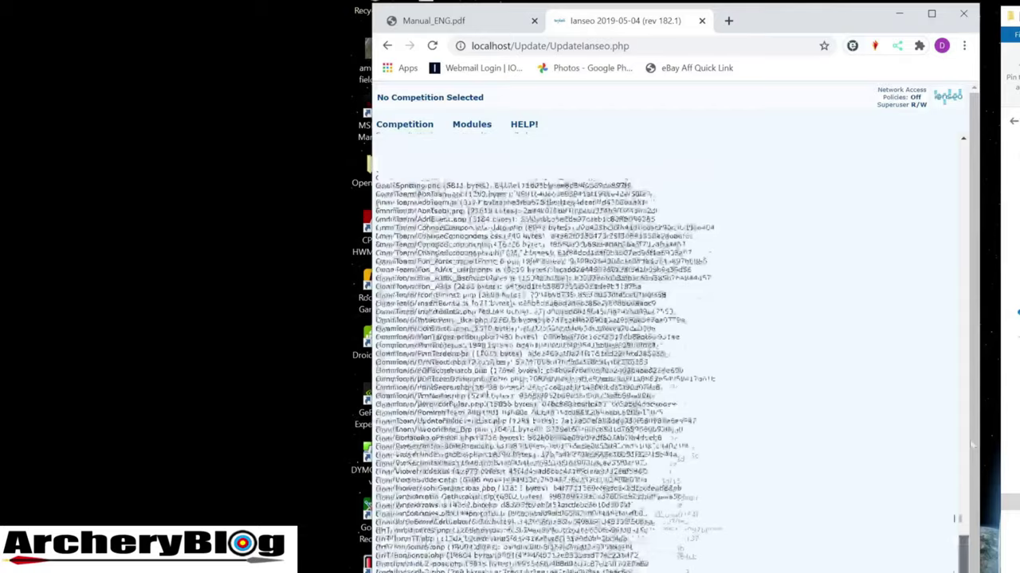
key(End)
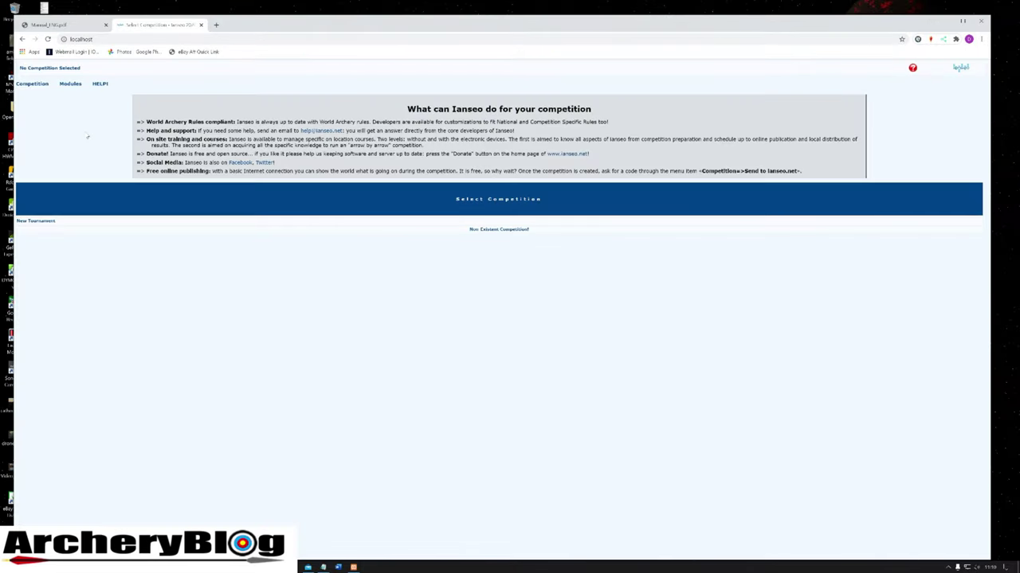
Step: Check the Modules menu for Update Ianseo on the refreshed Select Competition page at localhost
mouse_move(70, 85)
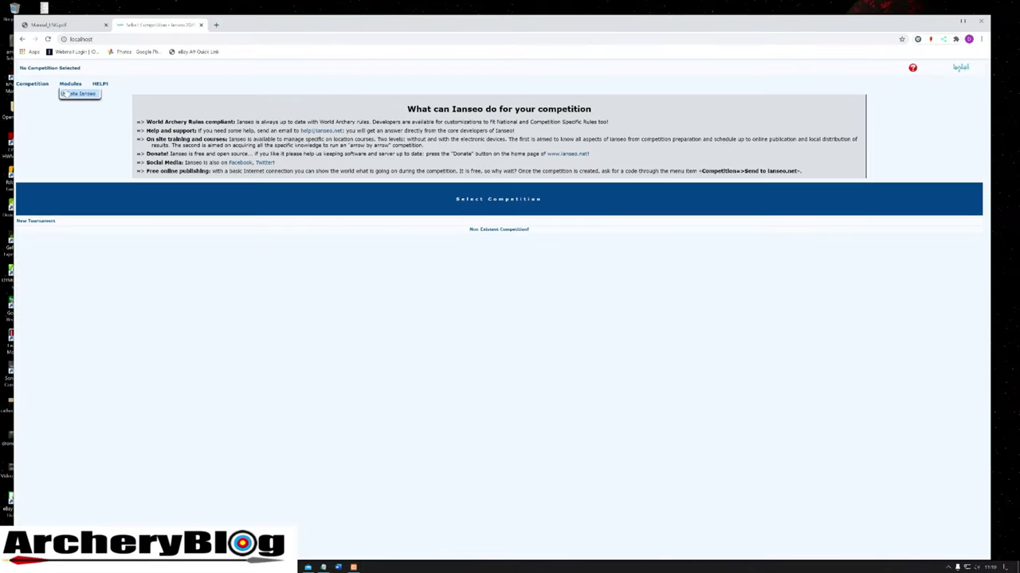